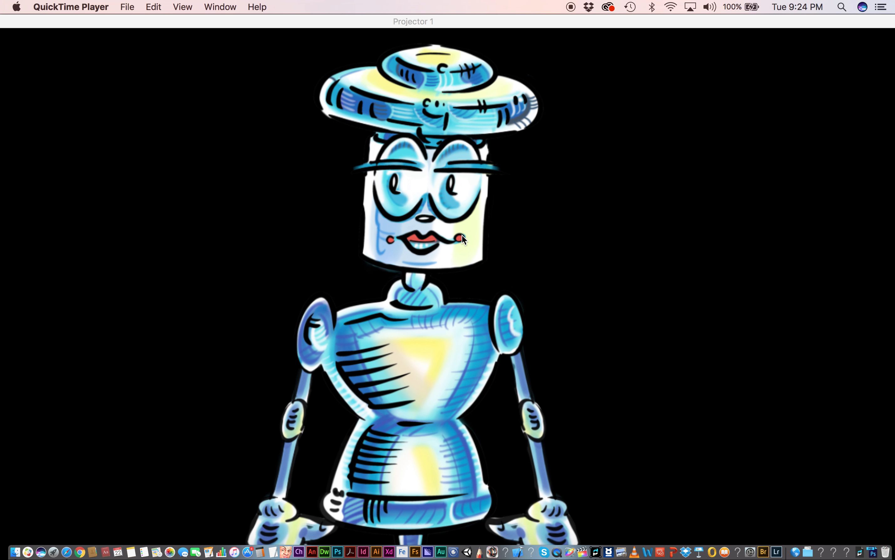
Move the Projector 1 output window aside and minimize it, and bring the Syphon source into view in the media library
drag(144, 23, 345, 14)
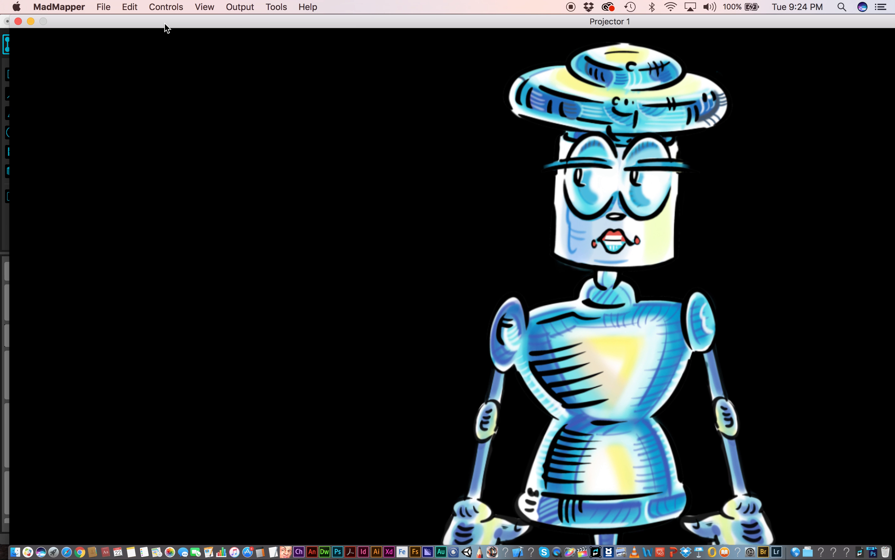
click(31, 22)
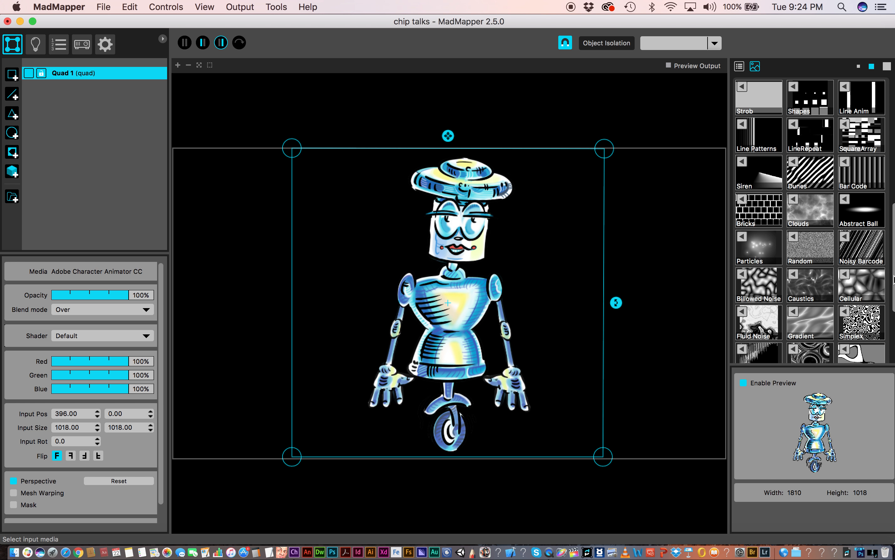
scroll(889, 256, up, 3)
scroll(890, 256, up, 10)
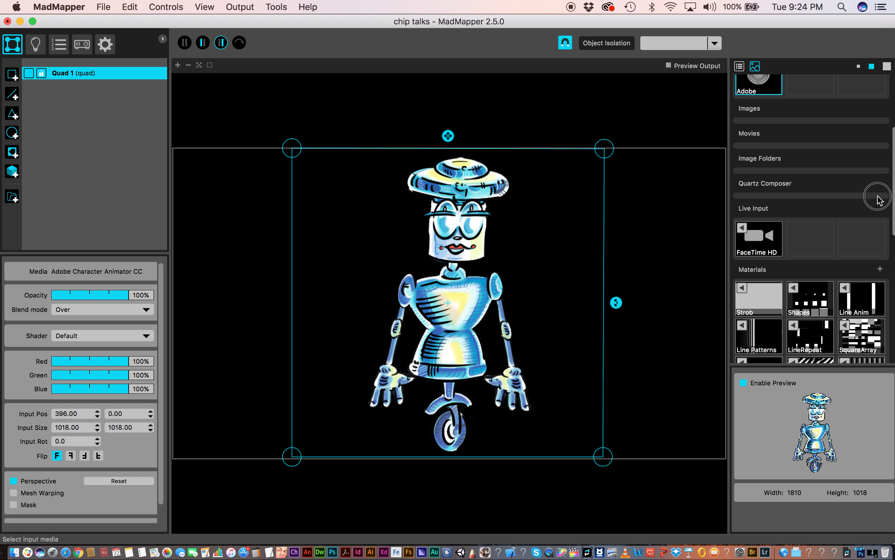
scroll(870, 172, up, 2)
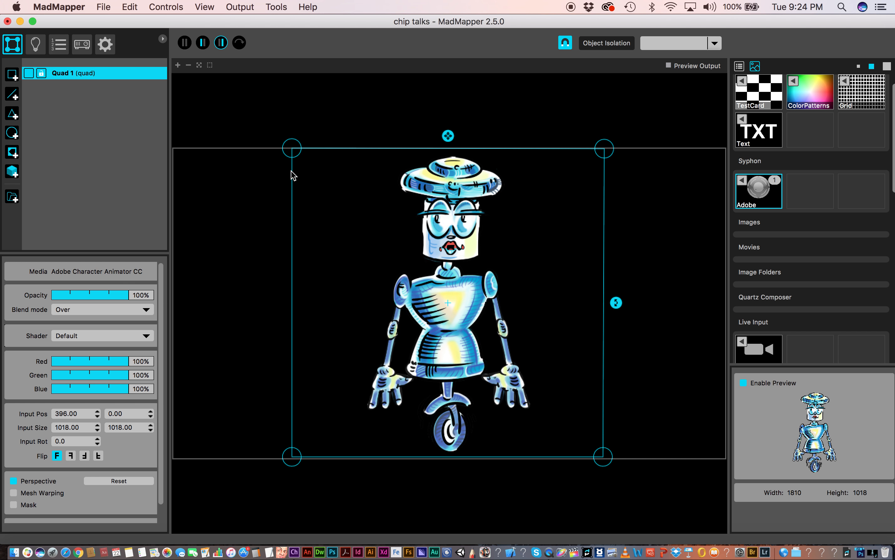
Add a second quad fed by the Character Animator source and show the input view beside the output, fitted to its space
click(12, 75)
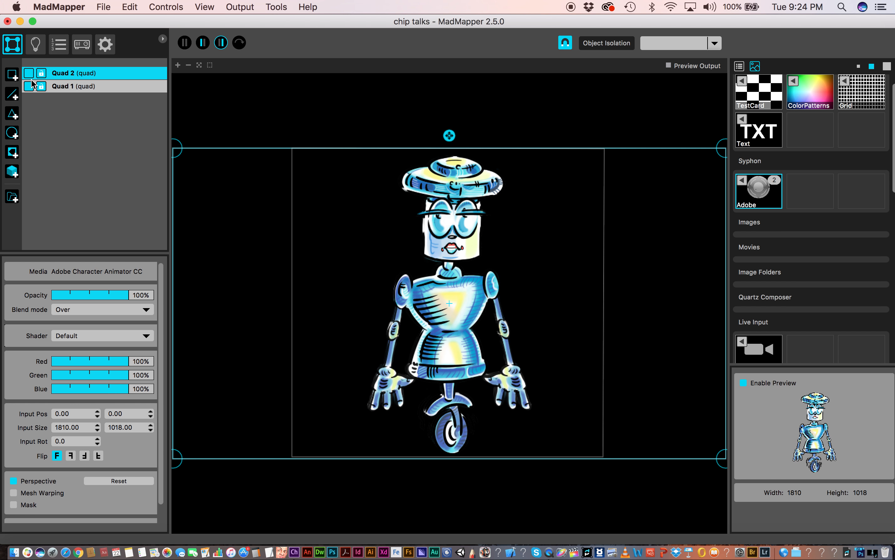
click(184, 42)
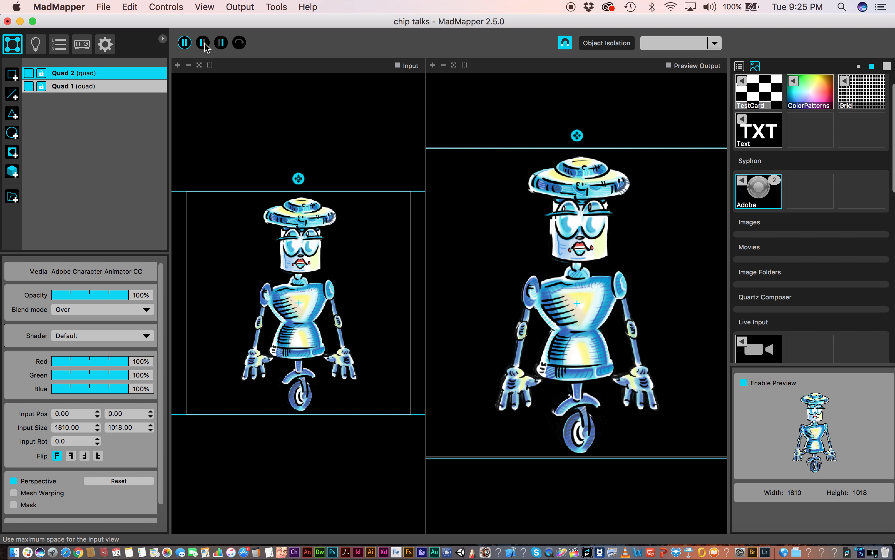
click(200, 66)
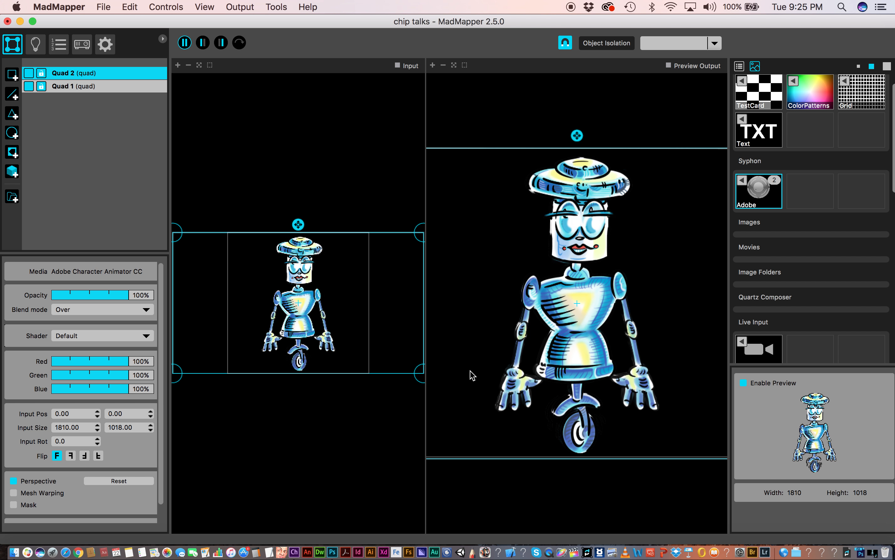
Crop the second quad's input to the robot's head and shoulders, about 759 × 472 at position 540.5, 4.5
drag(419, 374, 386, 377)
drag(298, 315, 267, 294)
drag(406, 371, 314, 294)
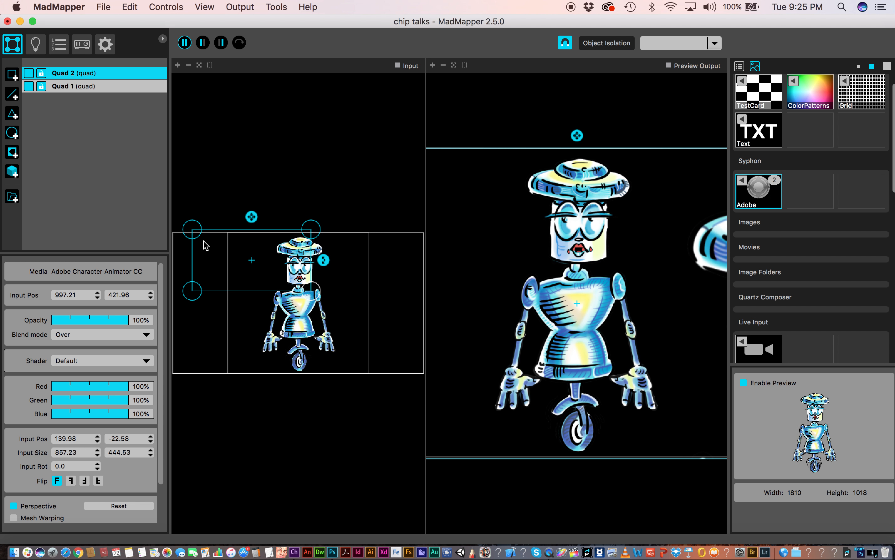
drag(208, 232, 227, 233)
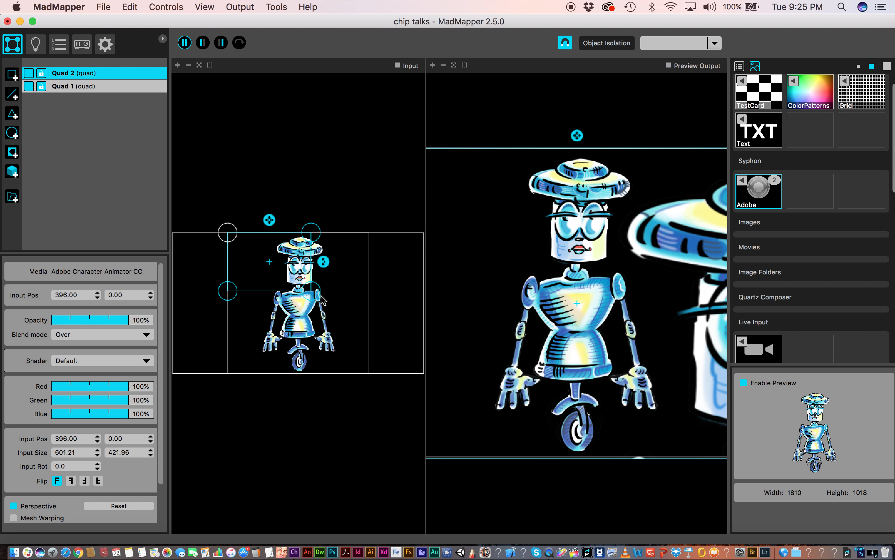
drag(315, 294, 322, 276)
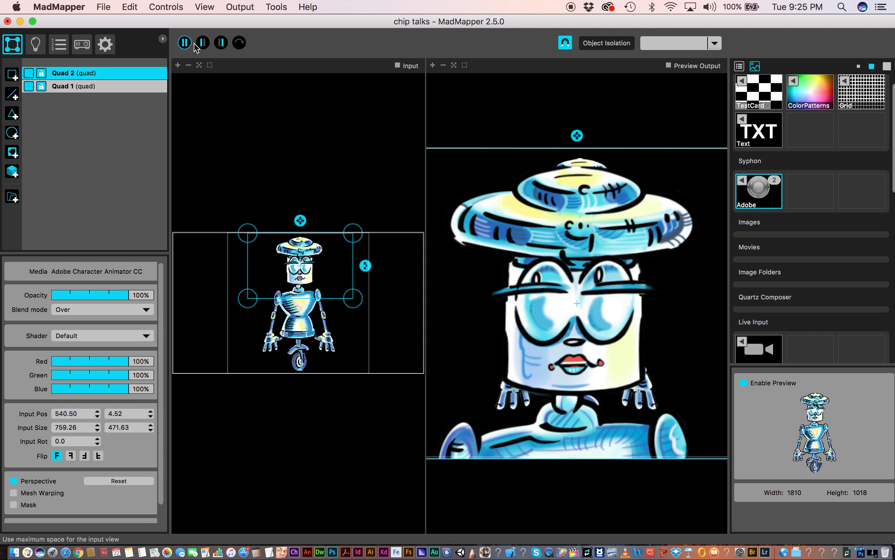
Narrow the second quad in the full-size output view by moving its left corners to about 1147, 2 and 1162, 1067
click(221, 44)
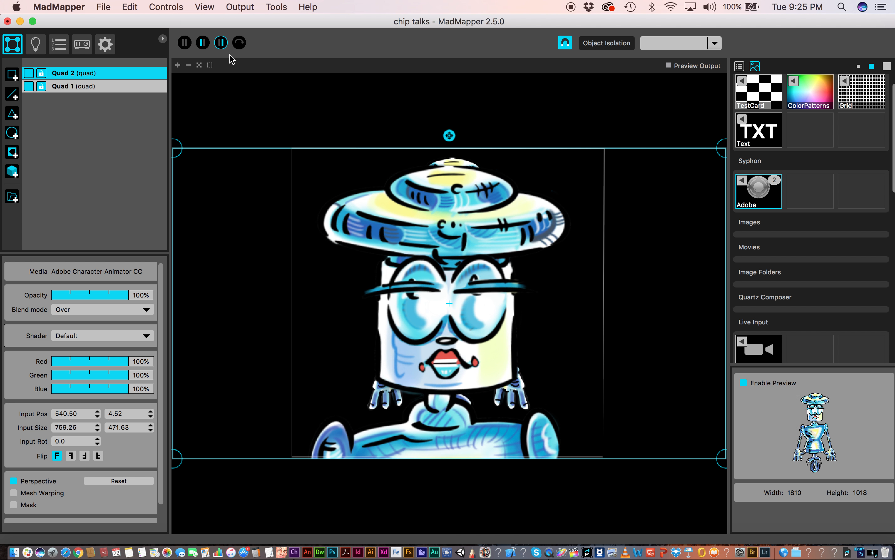
mouse_move(455, 284)
mouse_down()
mouse_move(411, 277)
mouse_move(487, 279)
mouse_move(469, 280)
mouse_up()
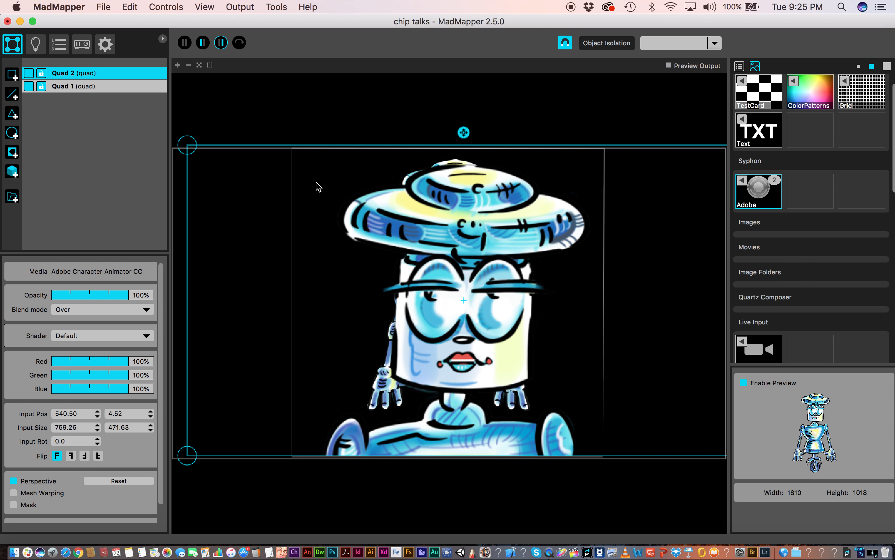
drag(186, 144, 500, 163)
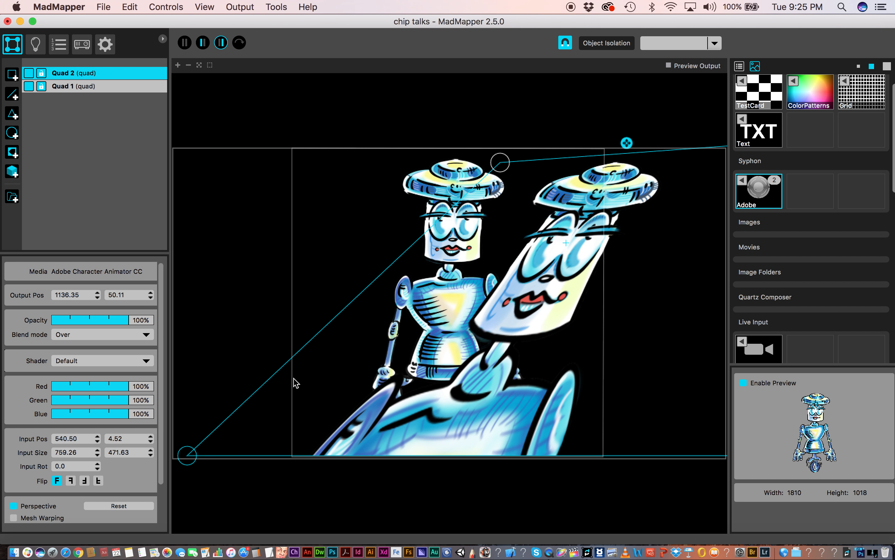
drag(186, 456, 507, 455)
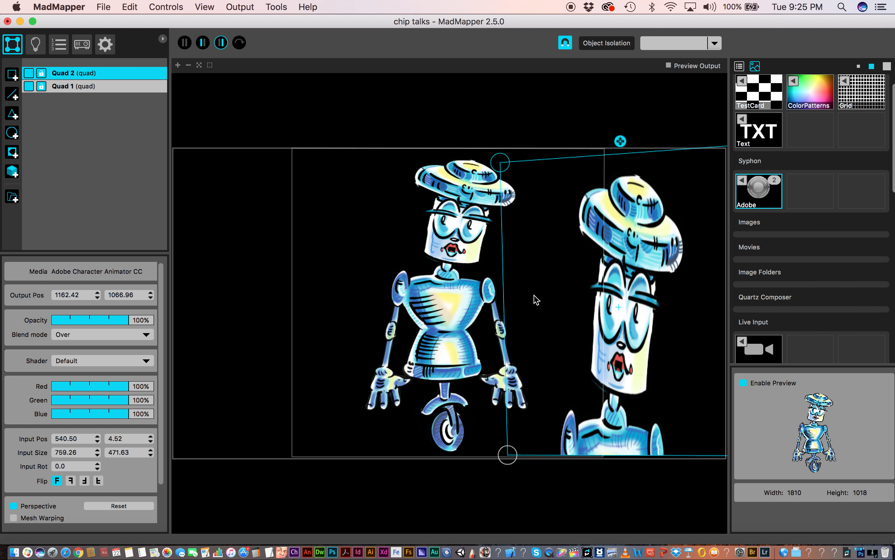
click(504, 164)
drag(505, 164, 503, 148)
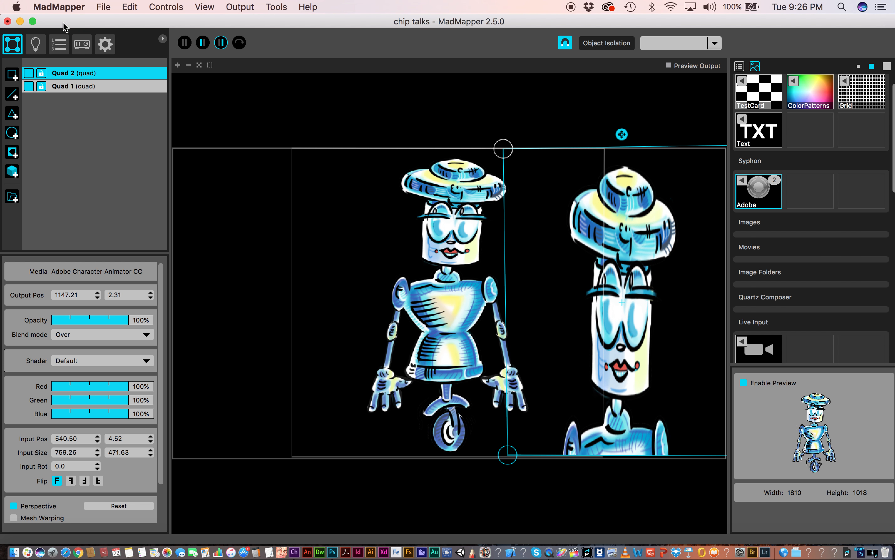
Quit MadMapper without saving the changes
click(60, 6)
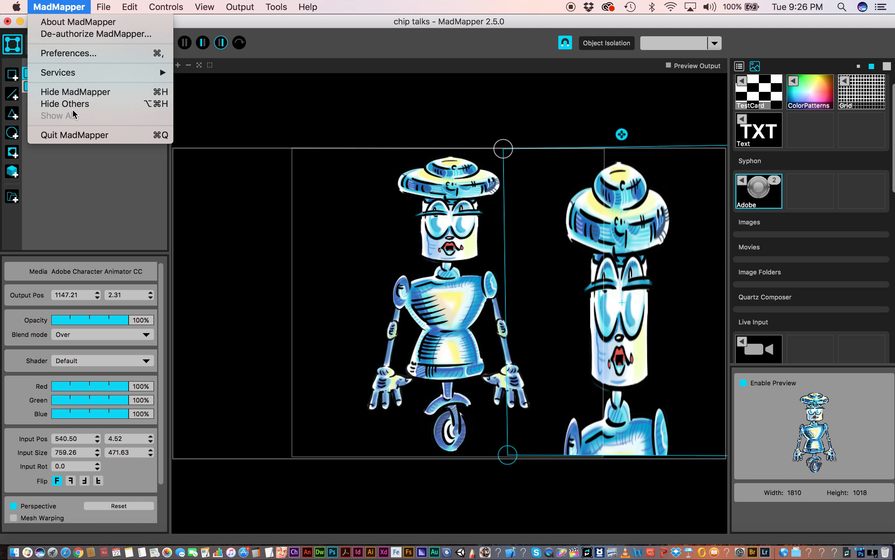
click(79, 135)
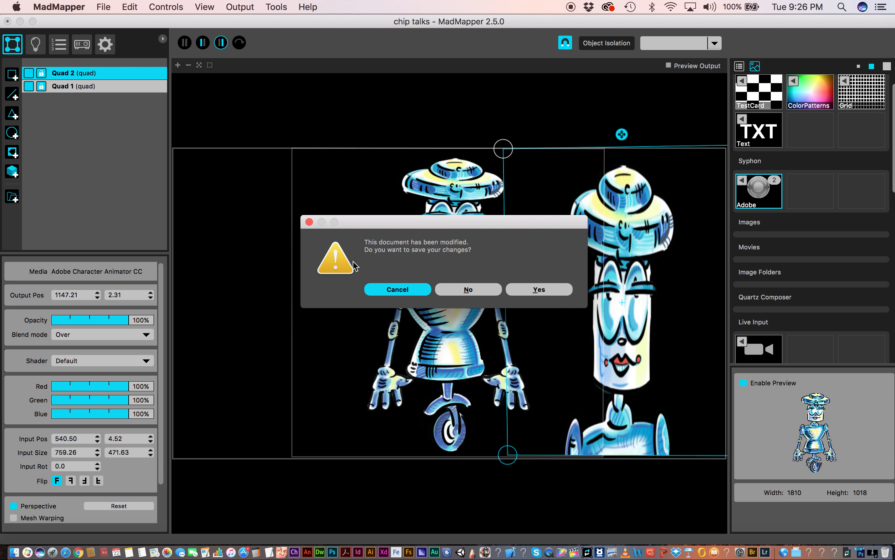
click(470, 289)
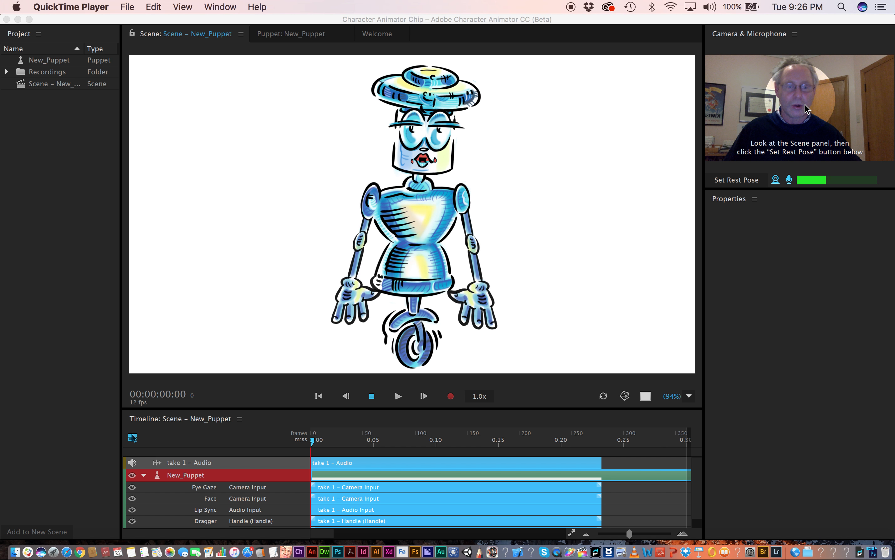
Switch to Character Animator, set the puppet's rest pose and swing each hand outward to test the arms
click(741, 183)
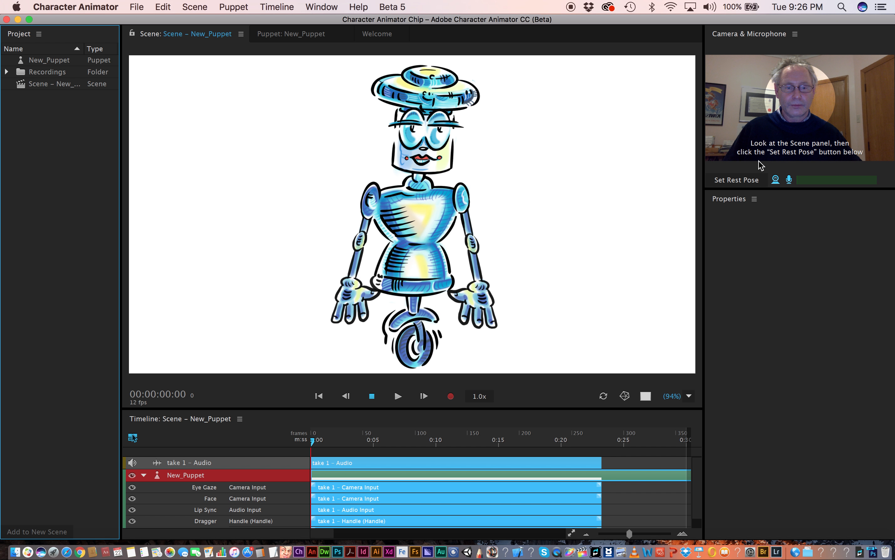
click(738, 181)
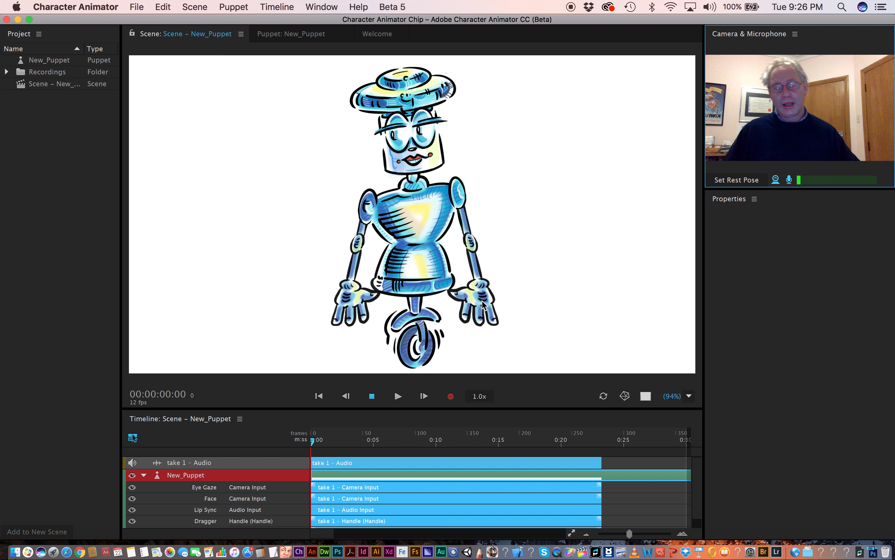
drag(476, 307, 541, 259)
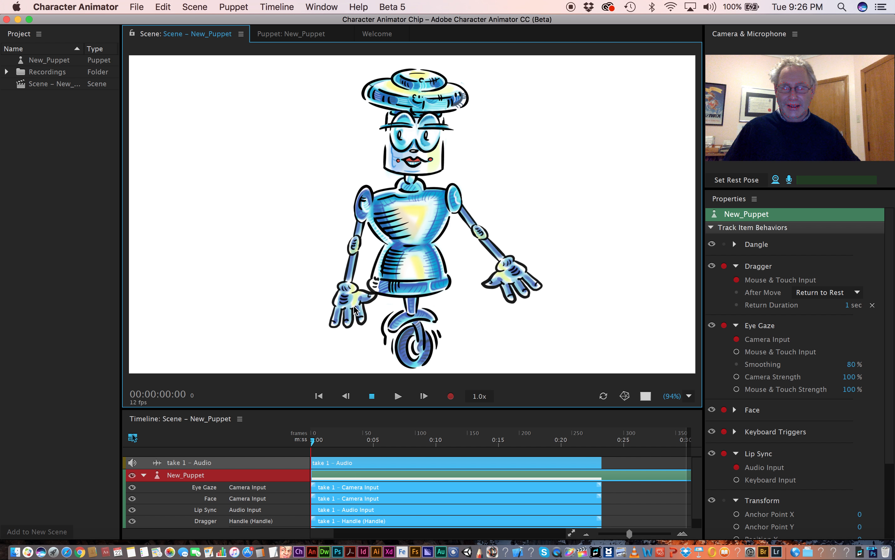
drag(319, 284, 293, 260)
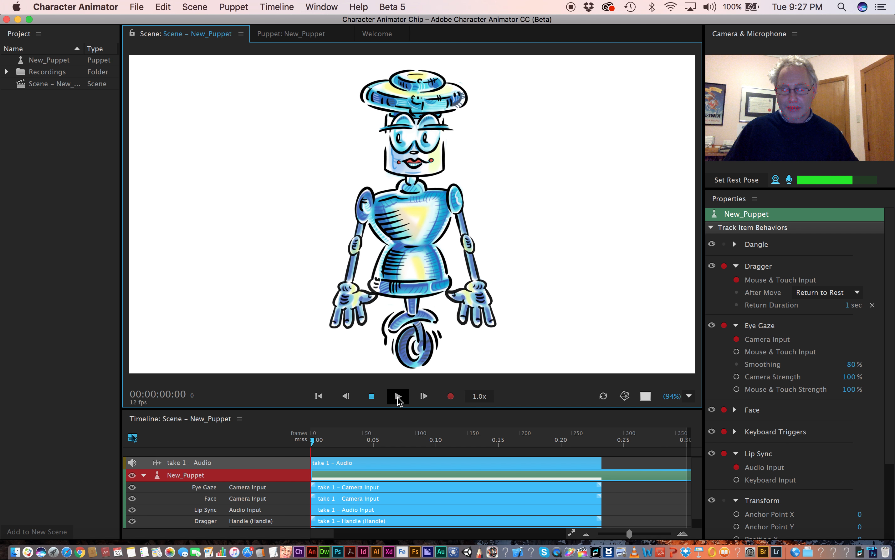
Play the recorded take from the start and stop it about 8 seconds in
key(space)
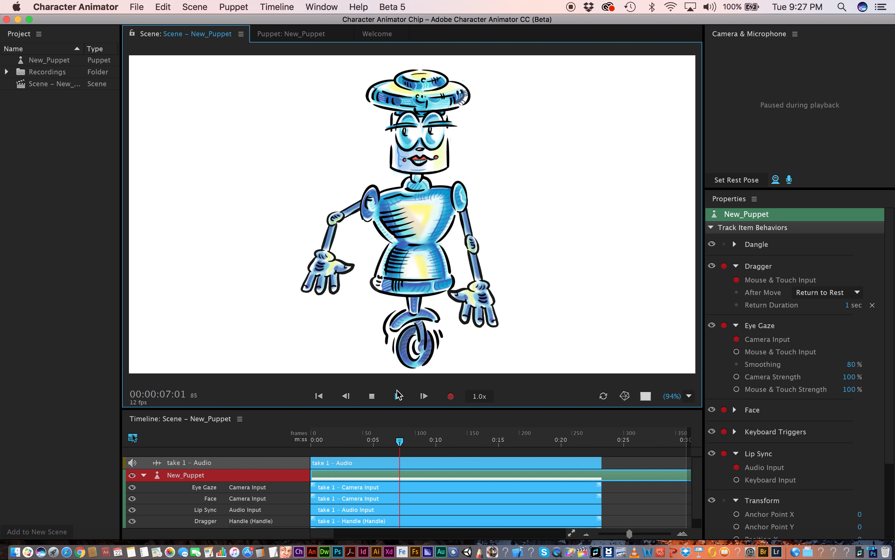
click(371, 396)
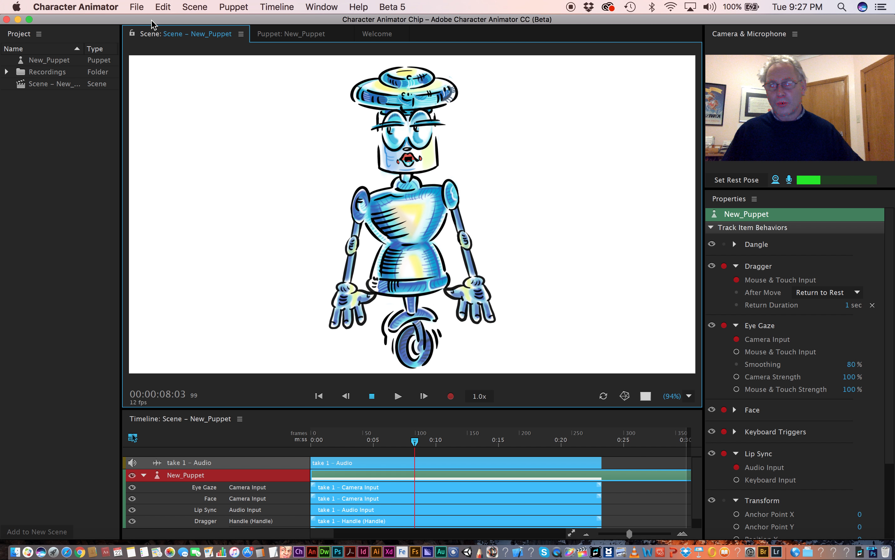
Export the scene to the Adobe Media Encoder queue as H.264 (*.mp4), saved on the Desktop as Scene - New_Puppet
click(136, 7)
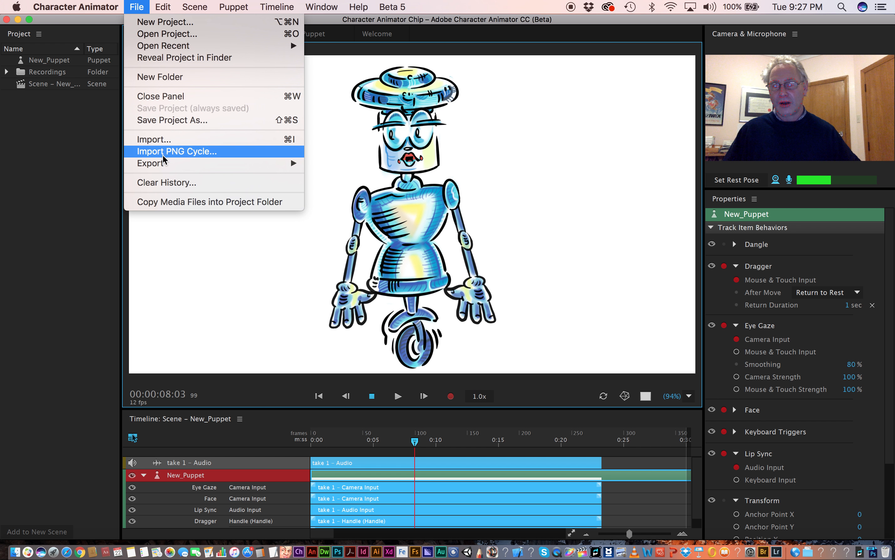
mouse_move(165, 163)
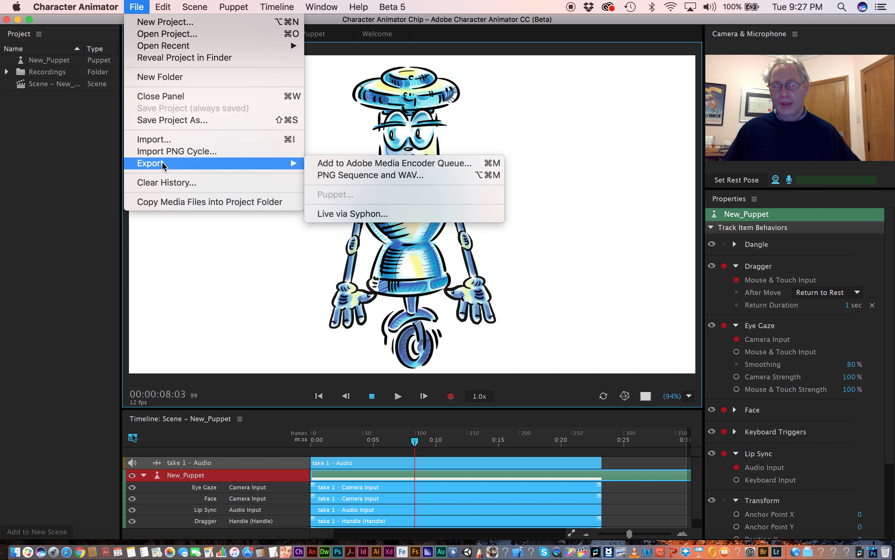
click(355, 168)
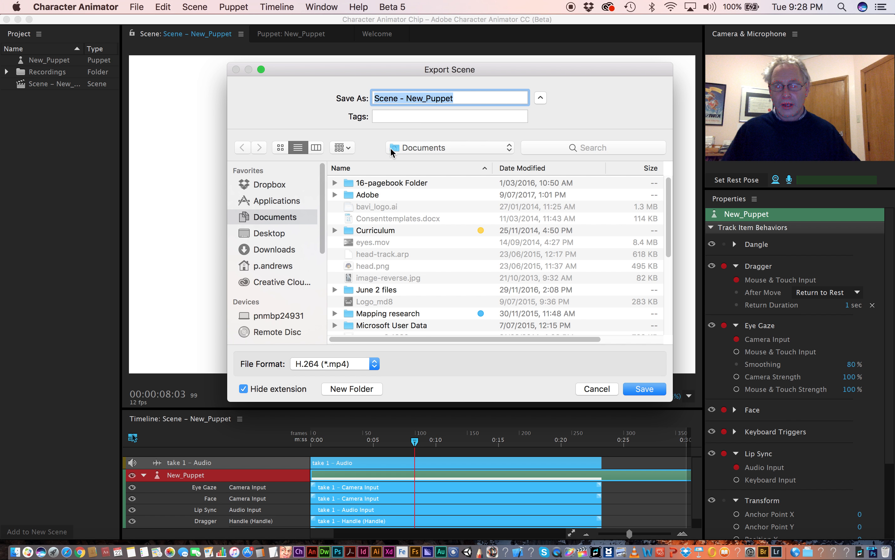
click(282, 237)
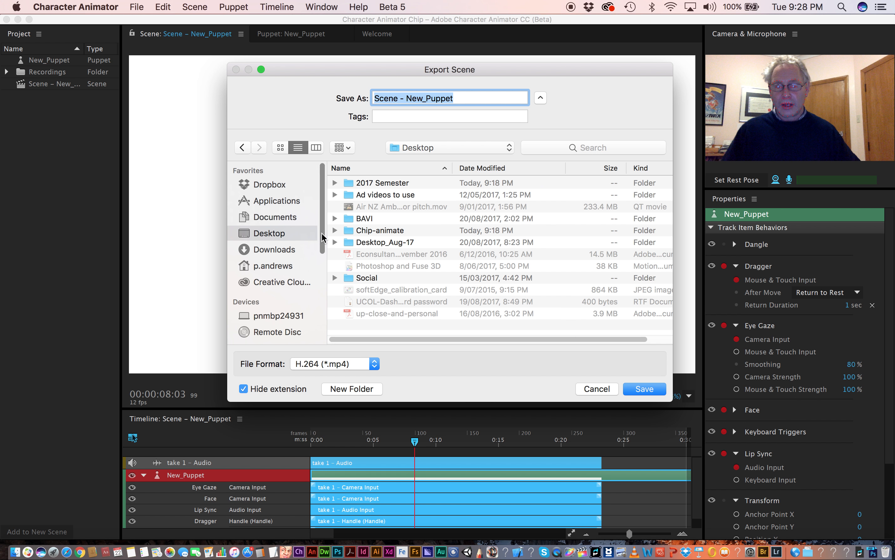
click(645, 390)
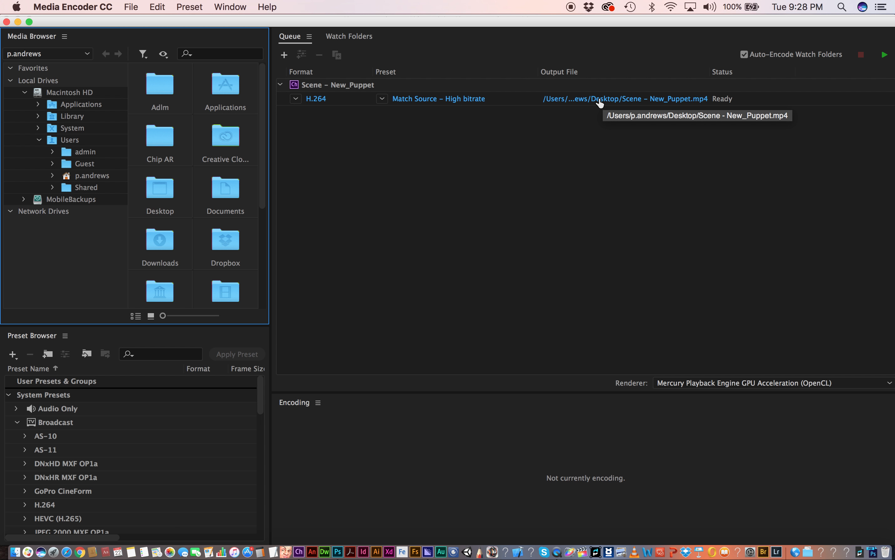
Confirm the queued output as Scene - New_Puppet in mp4 format on the Desktop and start encoding the queue
click(598, 104)
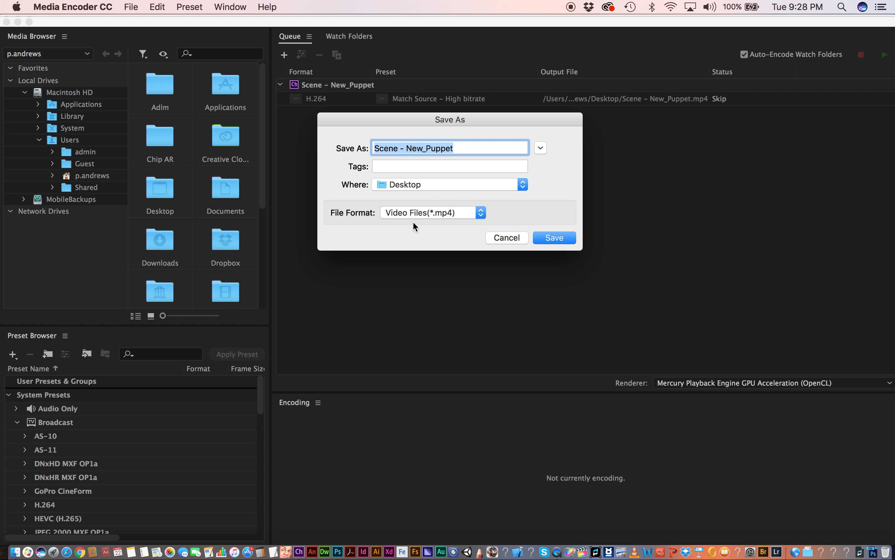
click(429, 218)
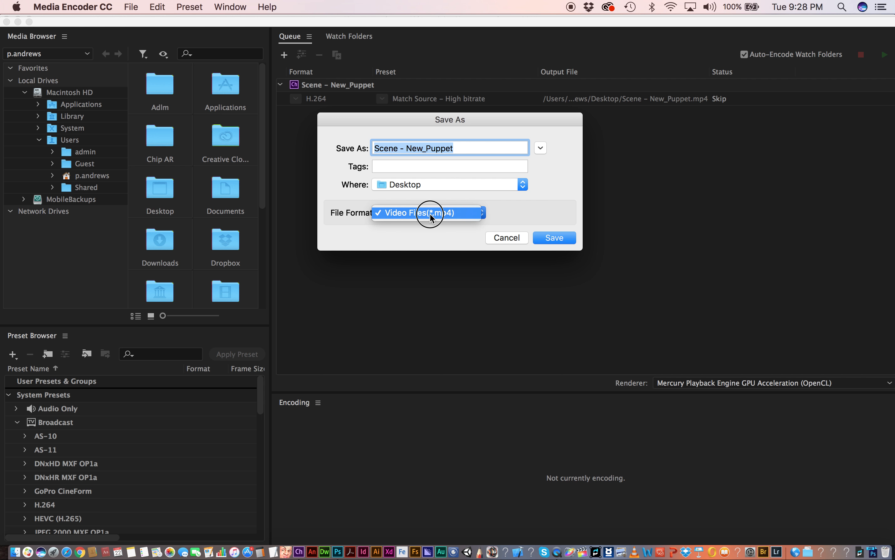
click(515, 214)
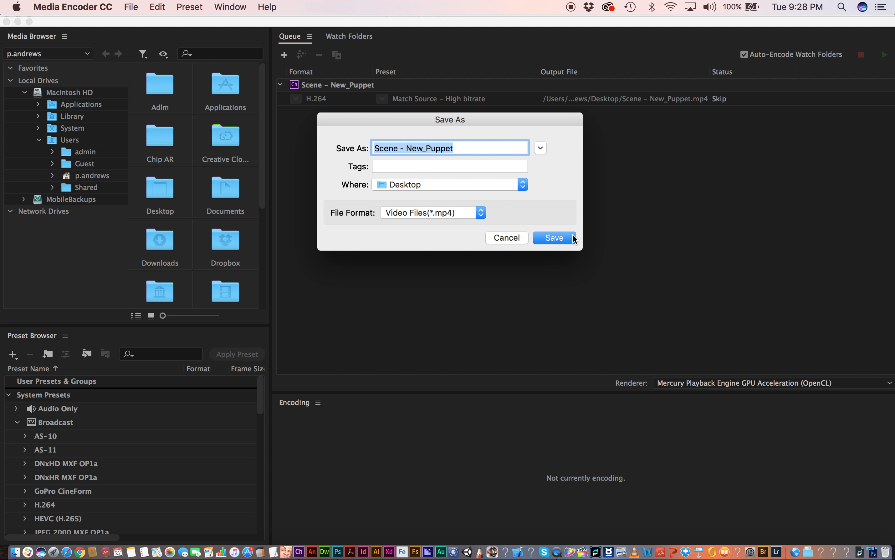
click(555, 238)
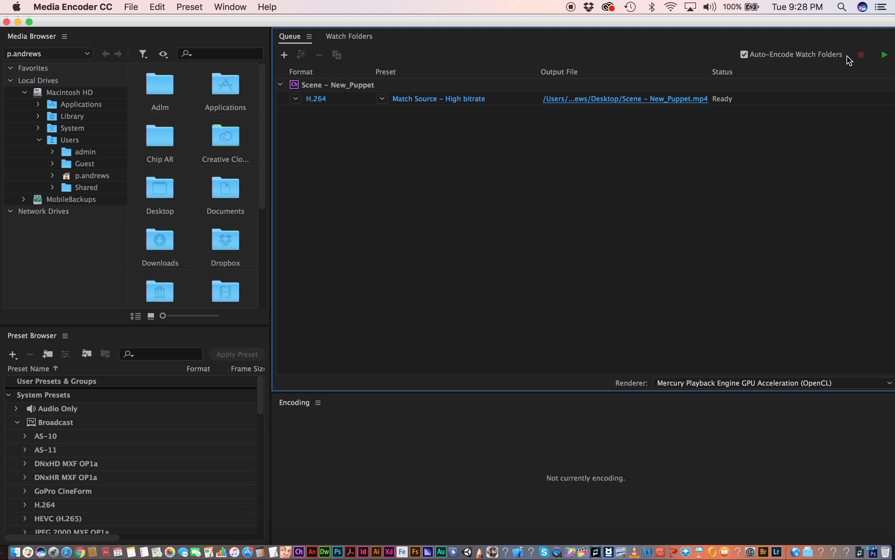
click(883, 56)
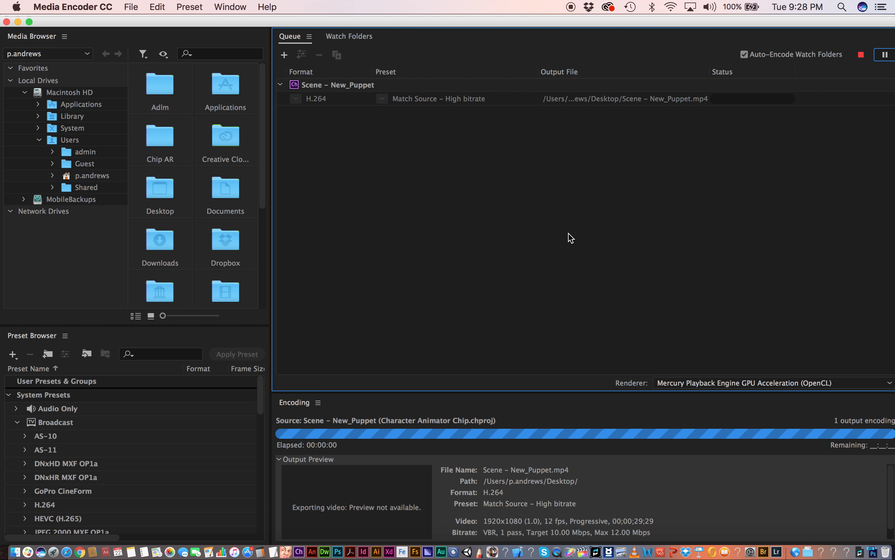
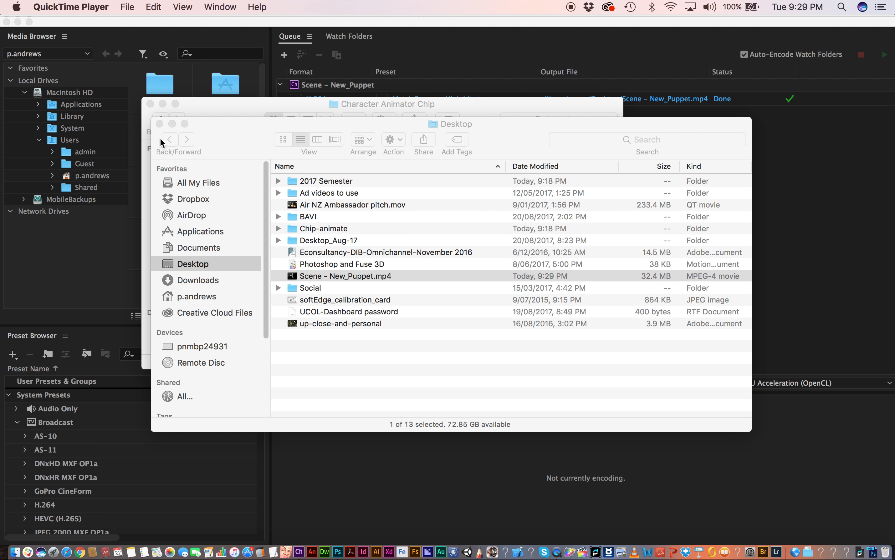
Close the Desktop folder window, quit Media Encoder and bring the robot scene in Character Animator to the front
click(159, 124)
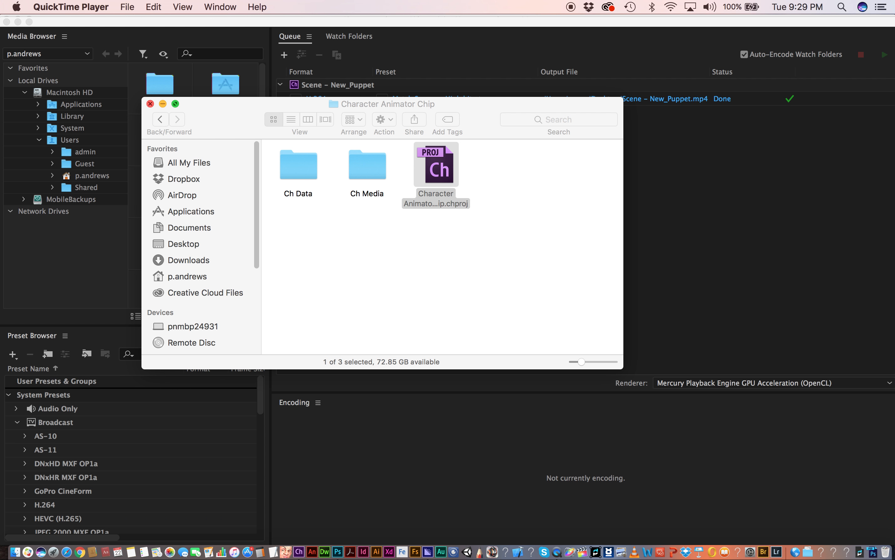
click(234, 22)
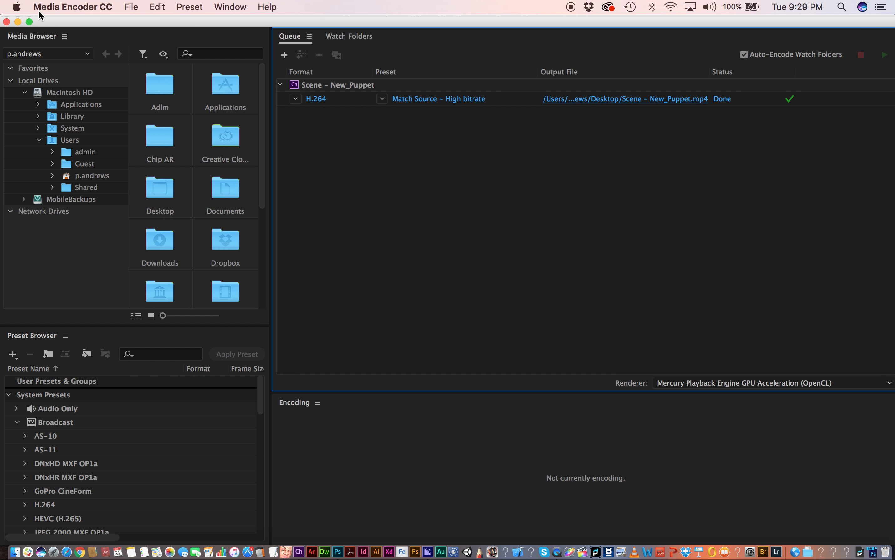
click(51, 6)
click(85, 155)
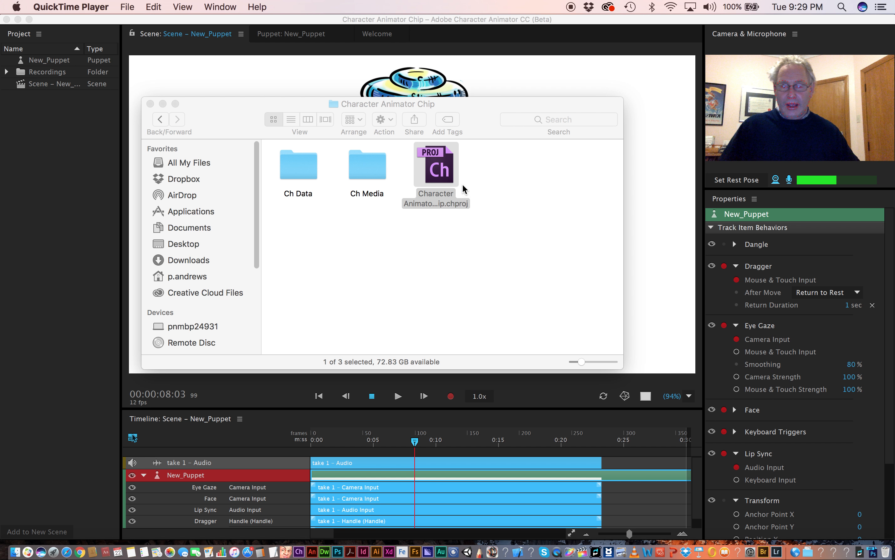
click(197, 22)
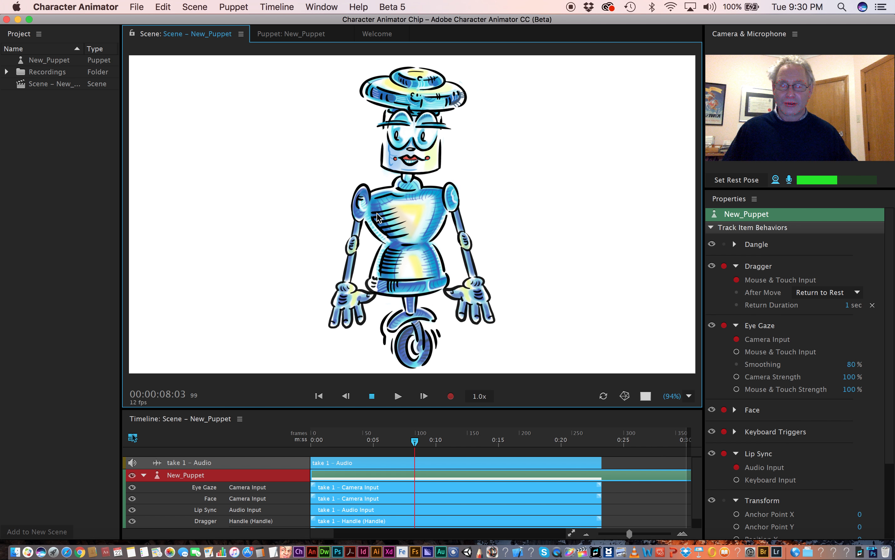
Test the puppet's hand in the scene, and examine the arm lft and arm rht layers in the New_Puppet rig
drag(319, 282, 292, 230)
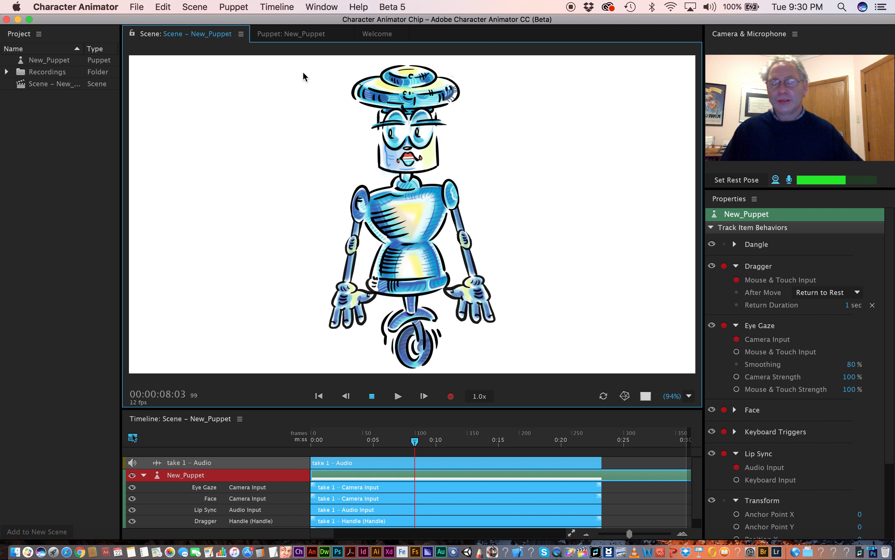
click(291, 34)
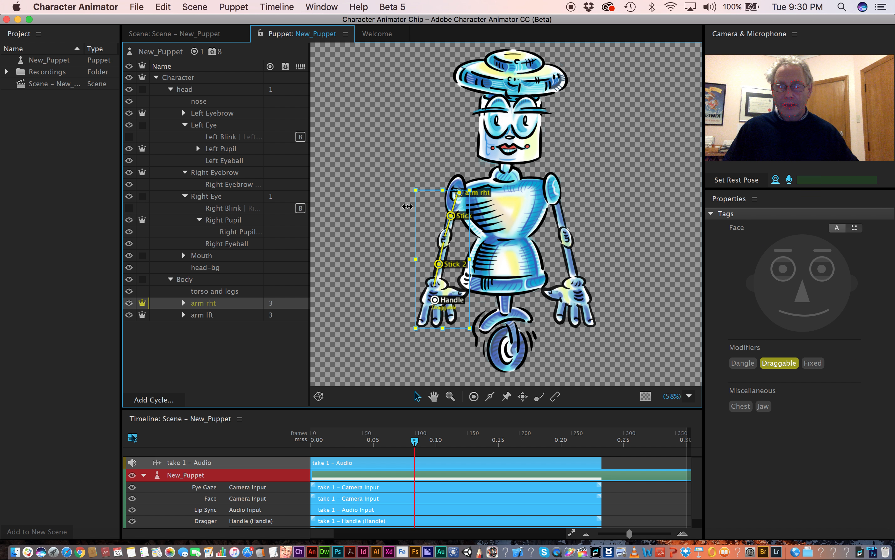
click(208, 317)
click(216, 303)
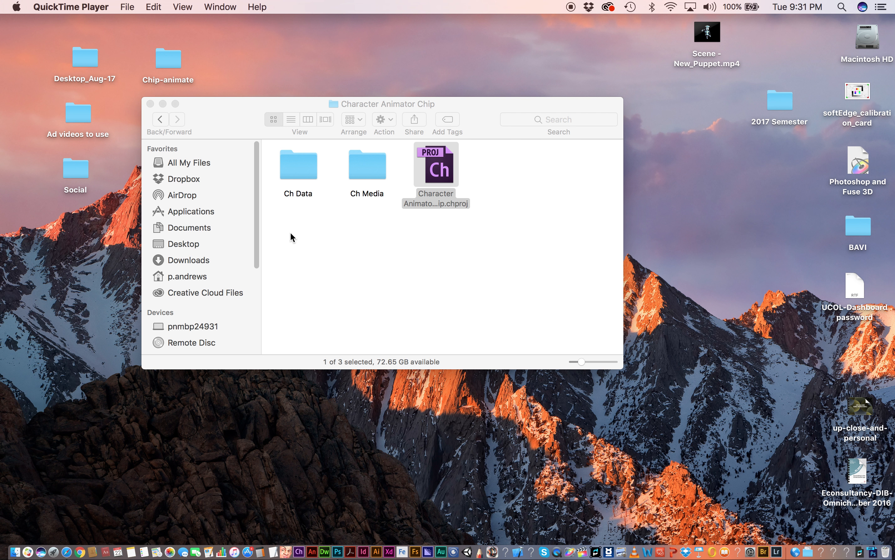
Switch to Finder, go back to the Chip-animate folder and open New_Puppet.psd in Photoshop
click(306, 221)
click(168, 121)
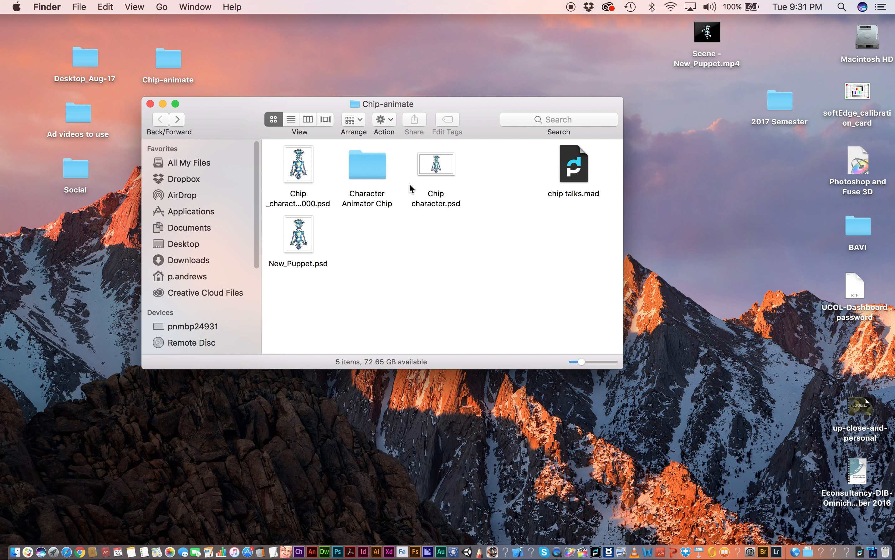
double_click(299, 240)
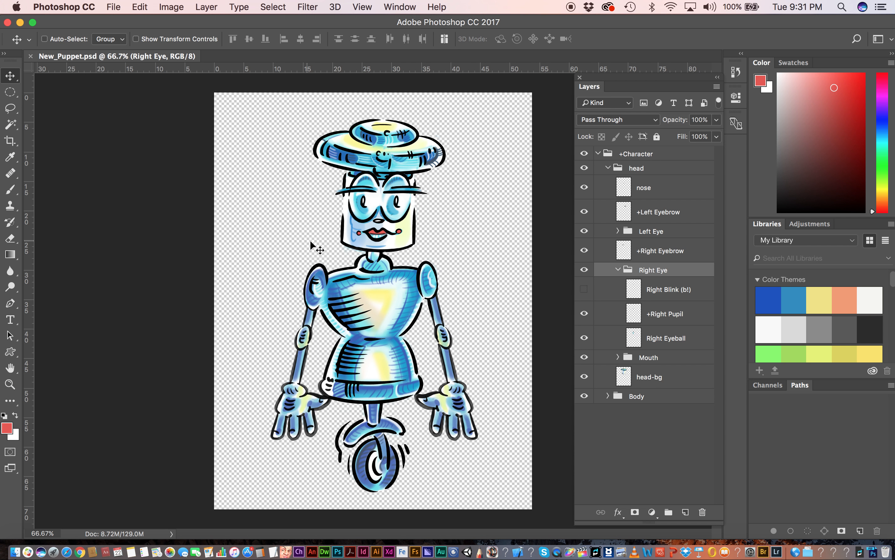
Check the puppet artwork's pixel dimensions and resolution in Image Size, leaving them as they are
click(171, 6)
click(196, 104)
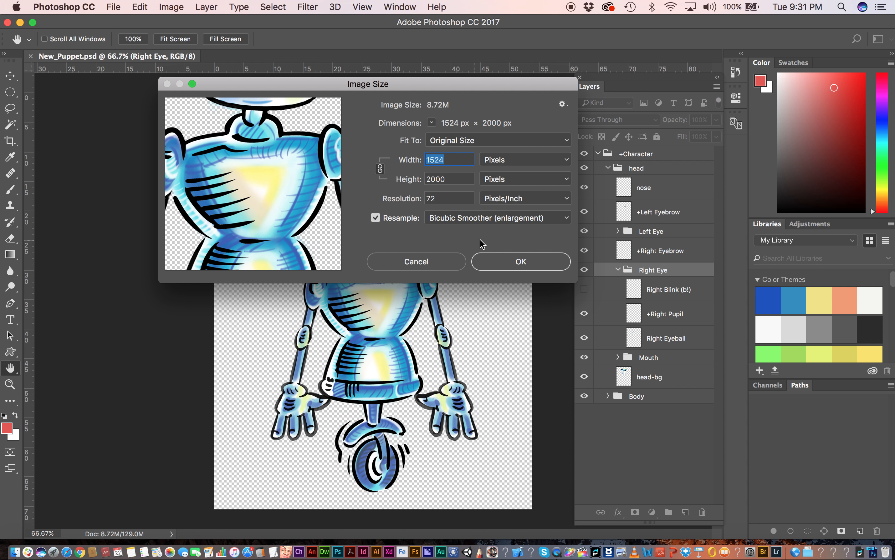
click(417, 262)
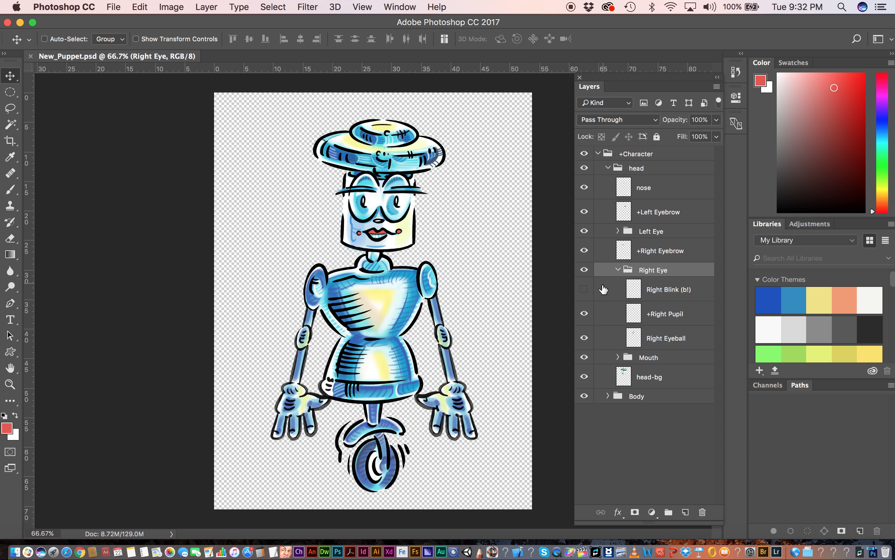
Toggle the visibility of the Right Eye group, the Right Blink layer and the Body group off and on to inspect their artwork
click(584, 272)
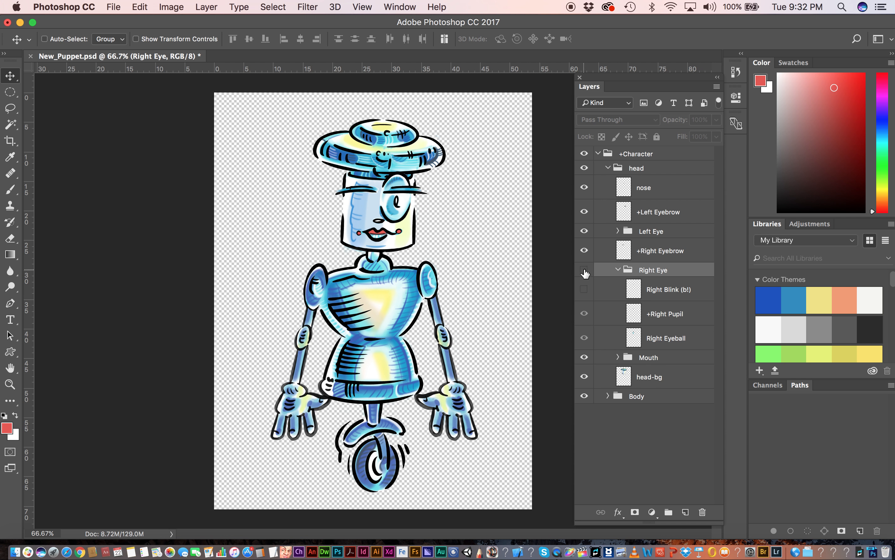
click(584, 272)
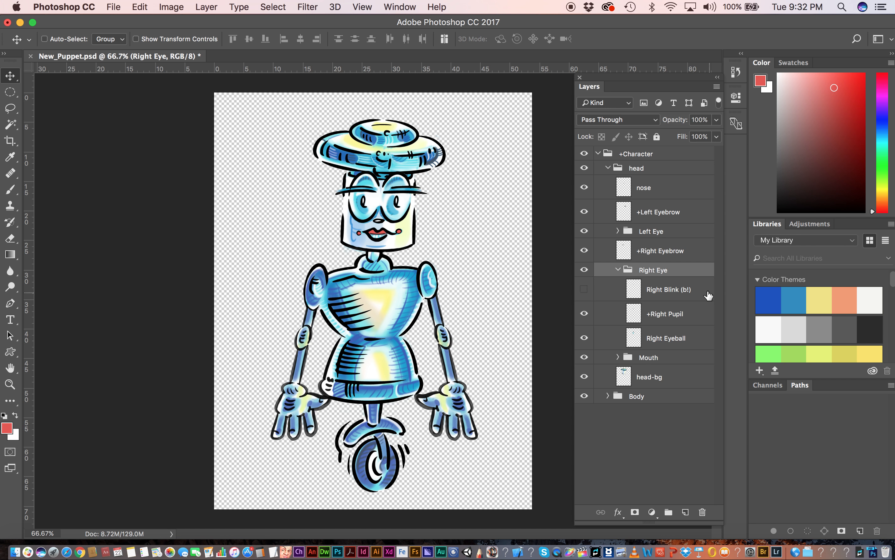
click(584, 291)
click(584, 290)
click(584, 397)
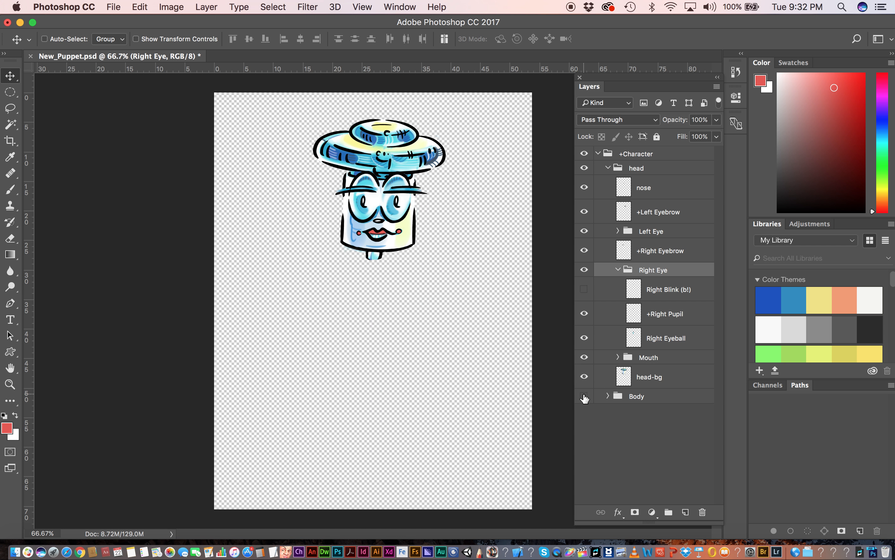
click(583, 397)
Expand the Body and Mouth groups and look through the arm, torso and mouth-shape layers
click(607, 396)
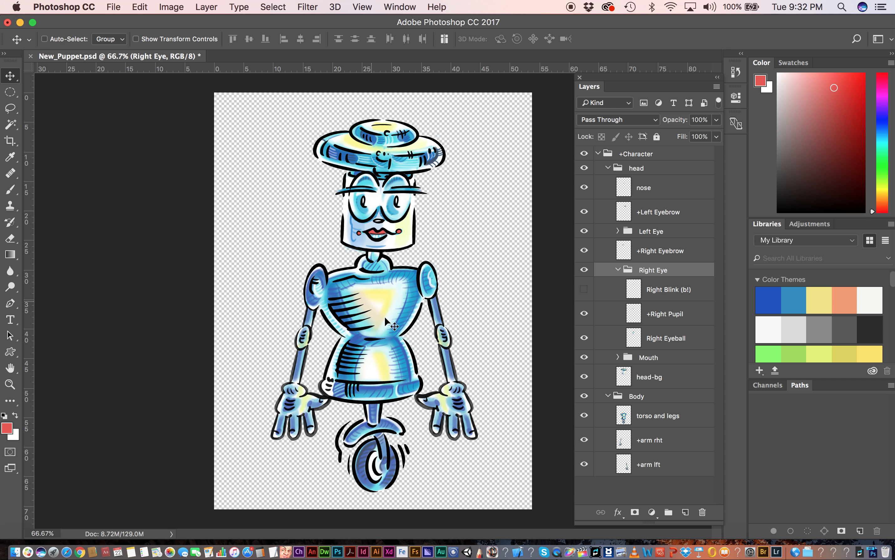
click(617, 357)
scroll(711, 386, down, 5)
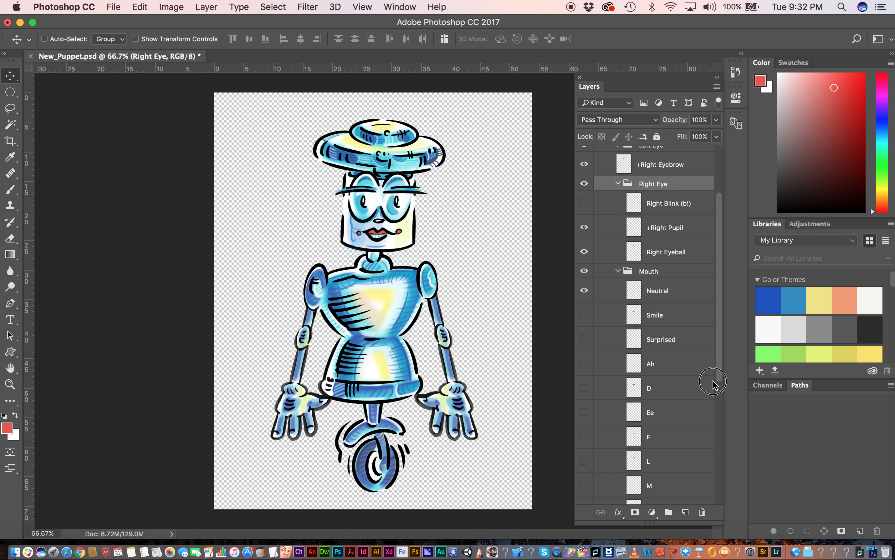